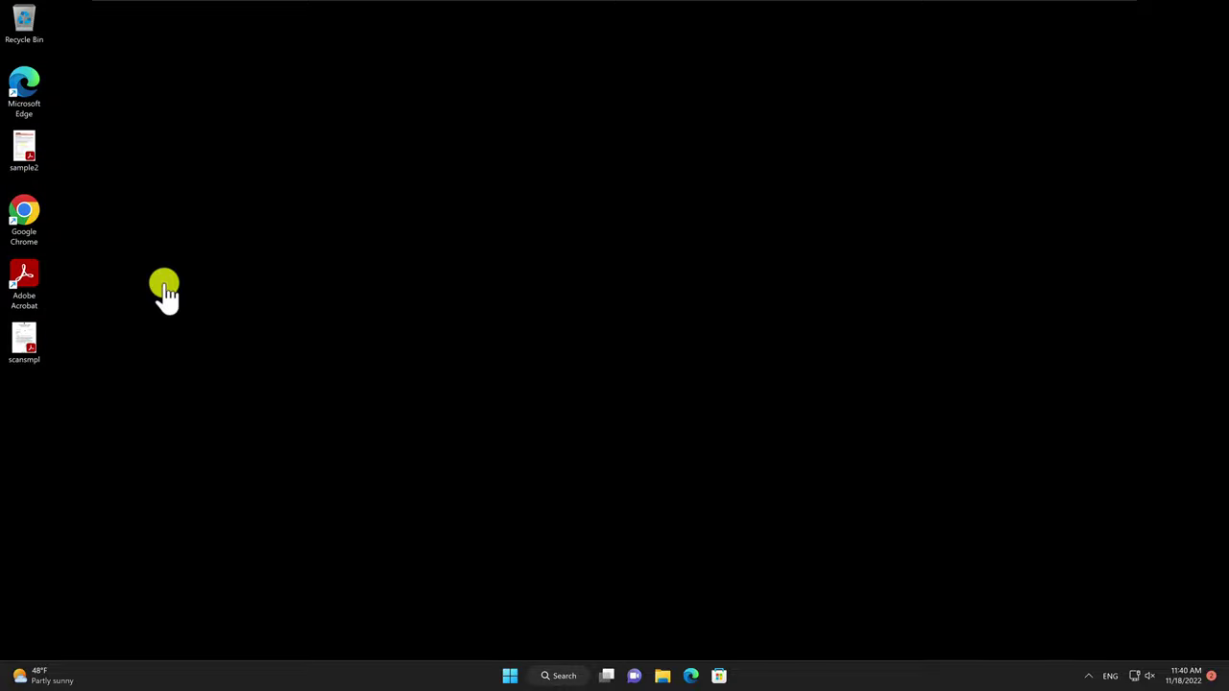
Launch Google Chrome and go to its Extensions page via More tools.
left_click(31, 224)
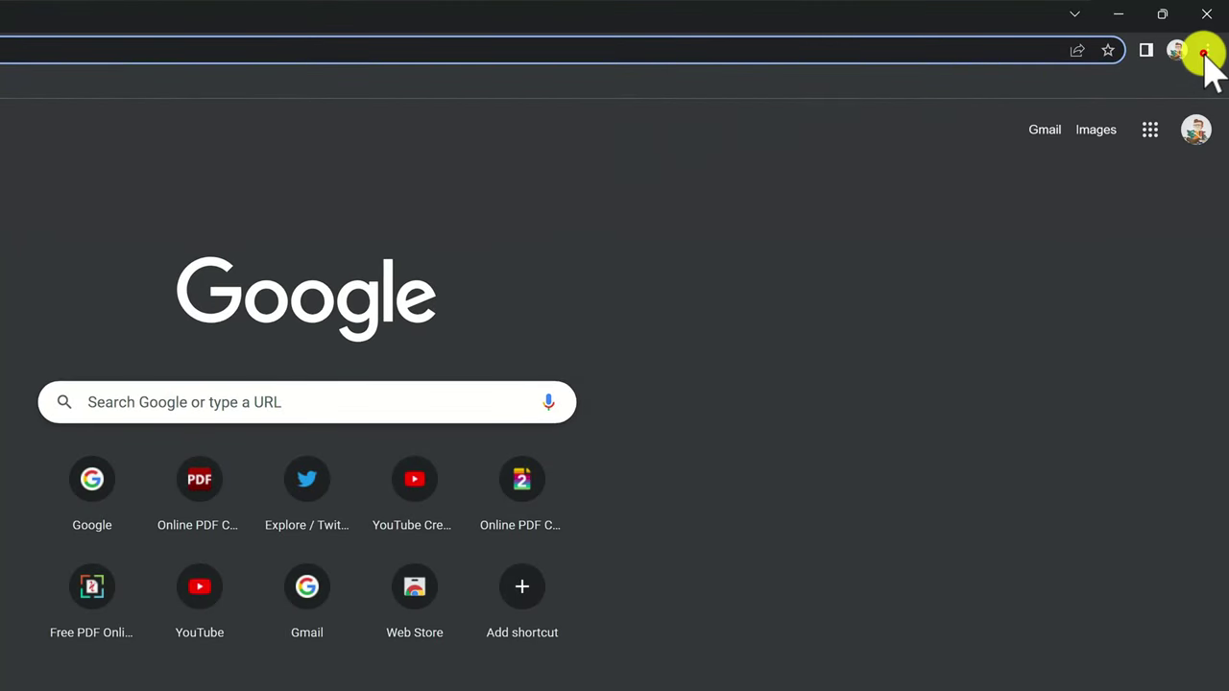
left_click(1206, 50)
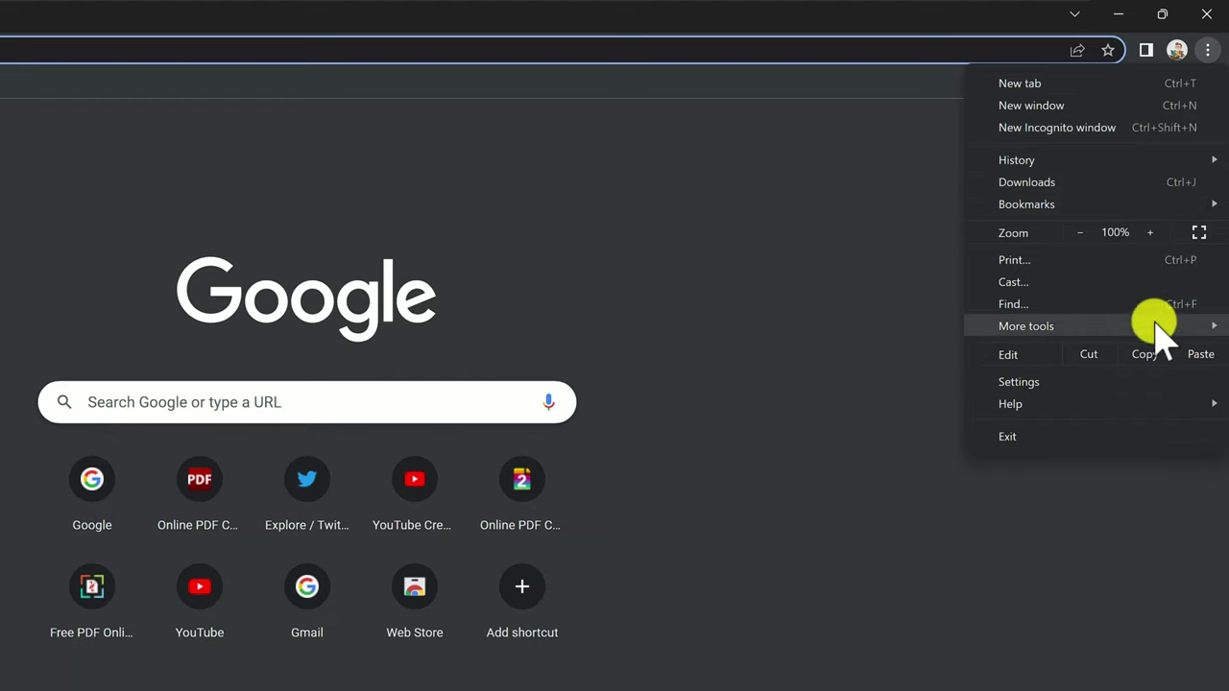
mouse_move(1025, 325)
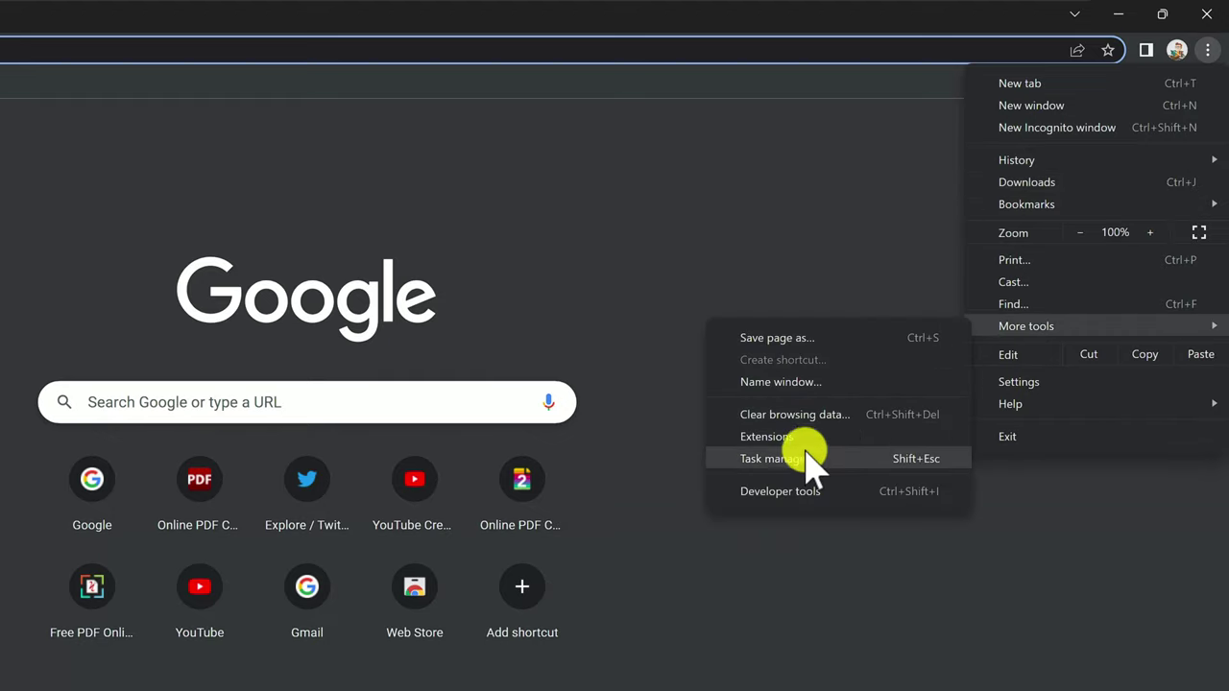
left_click(801, 443)
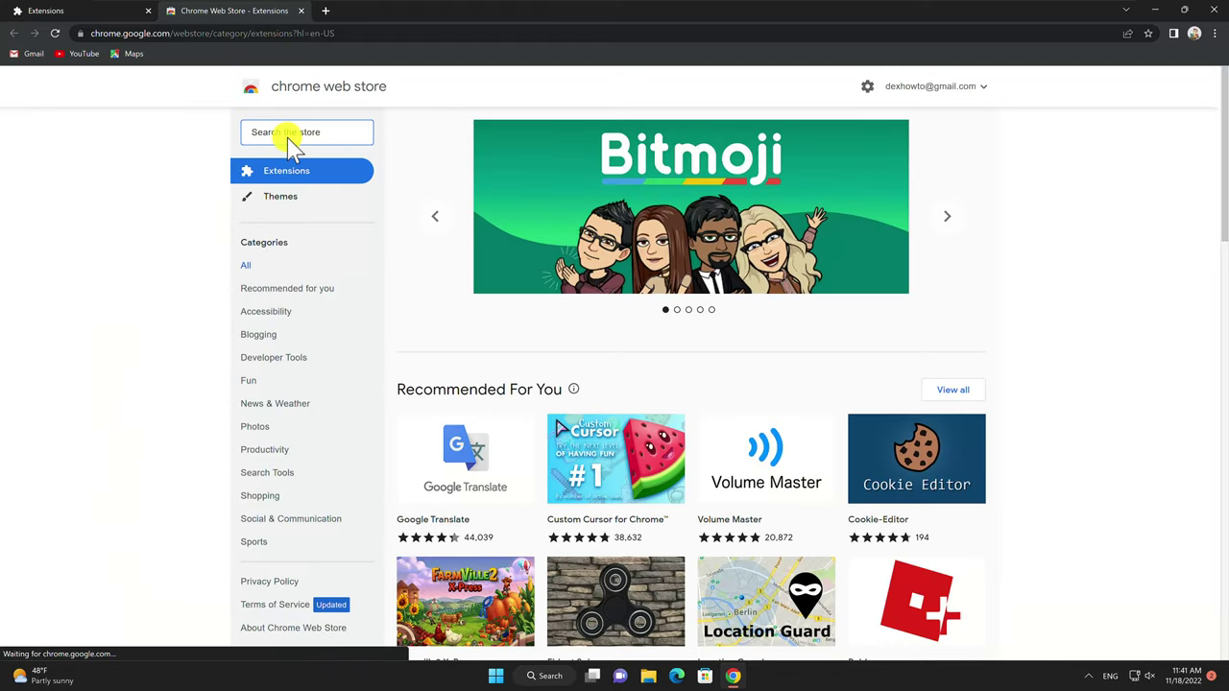
Search the Web Store for 'awesome screenshot' and add Awesome Screenshot and Screen Recorder to Chrome.
type("aweso")
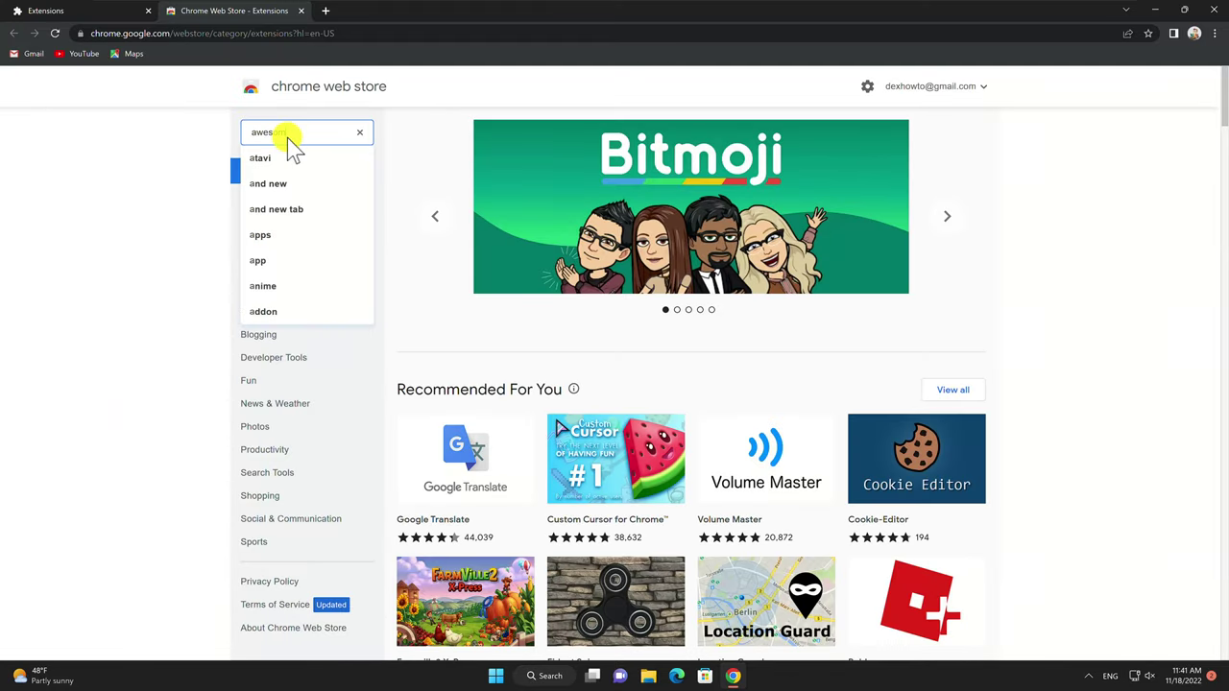
type("me screen")
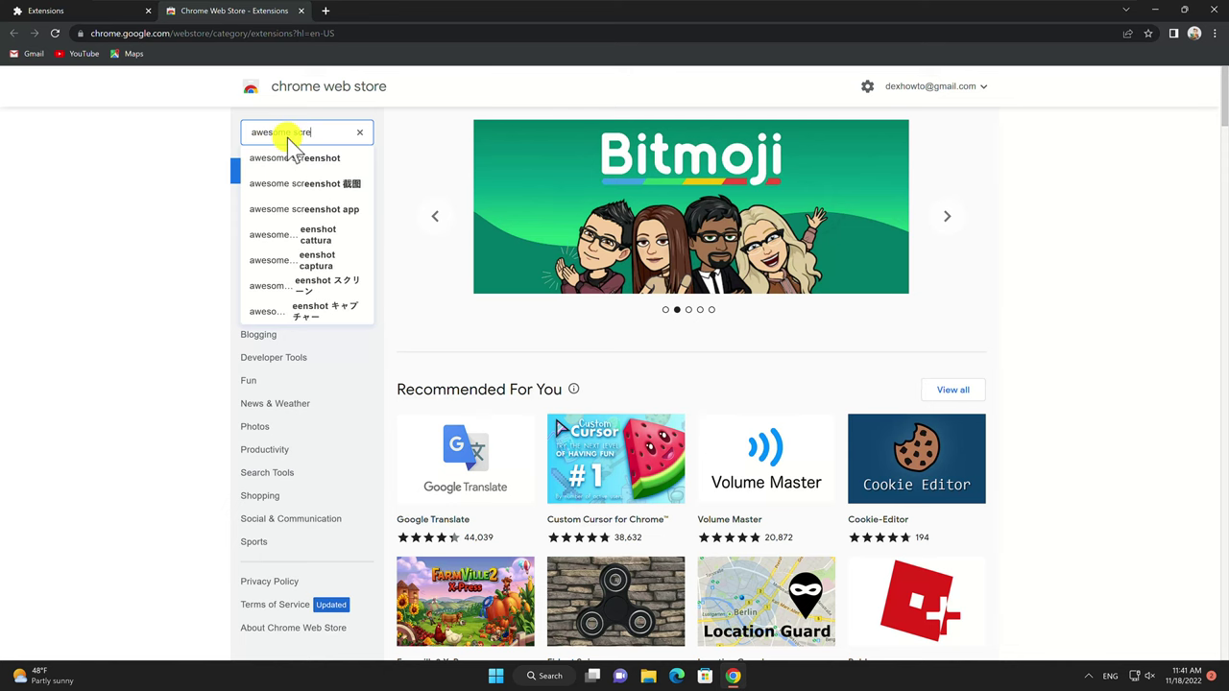
left_click(315, 156)
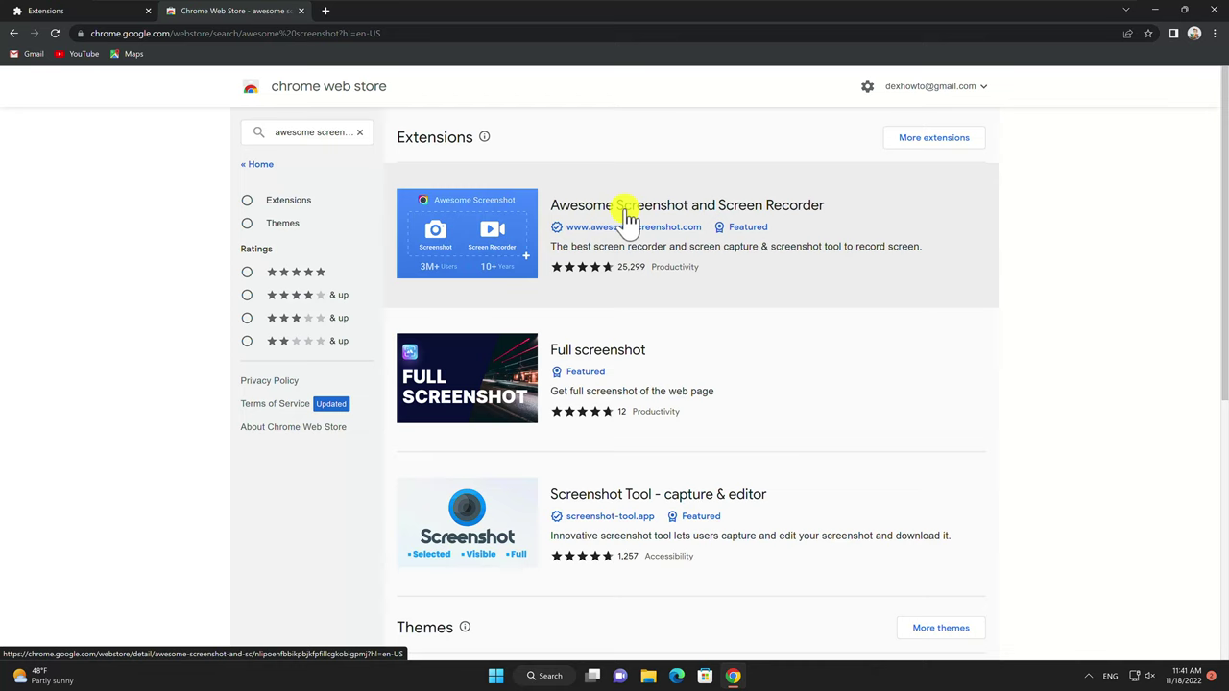
left_click(625, 211)
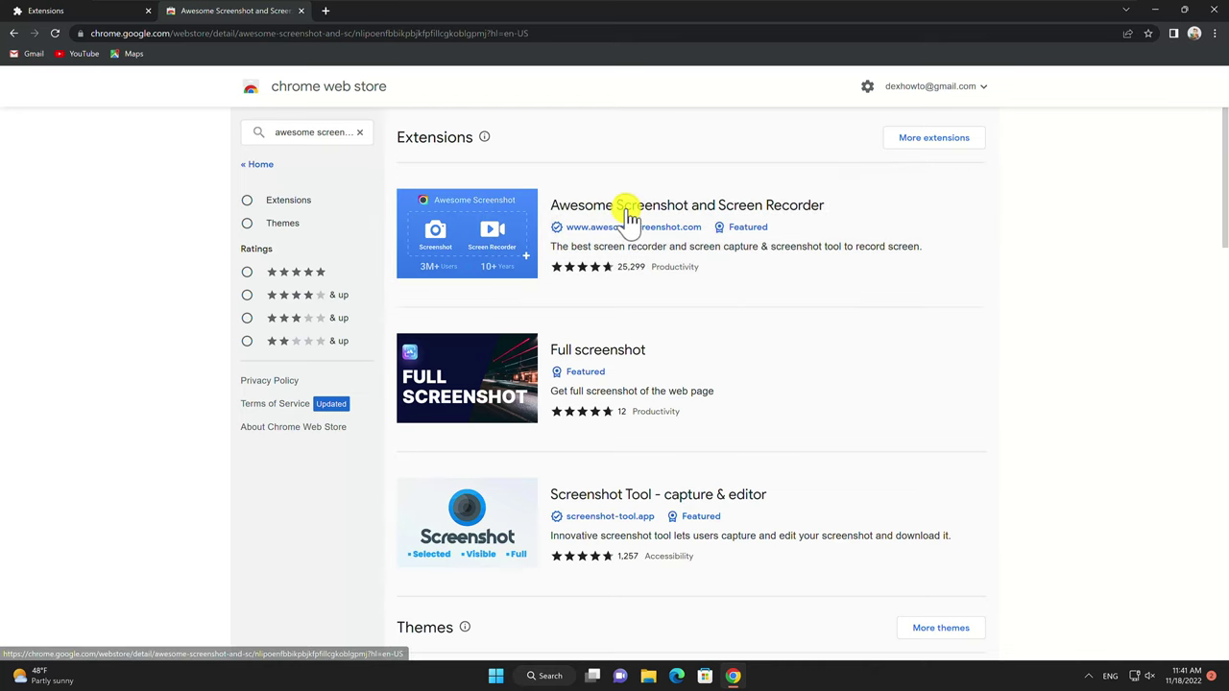
left_click(896, 178)
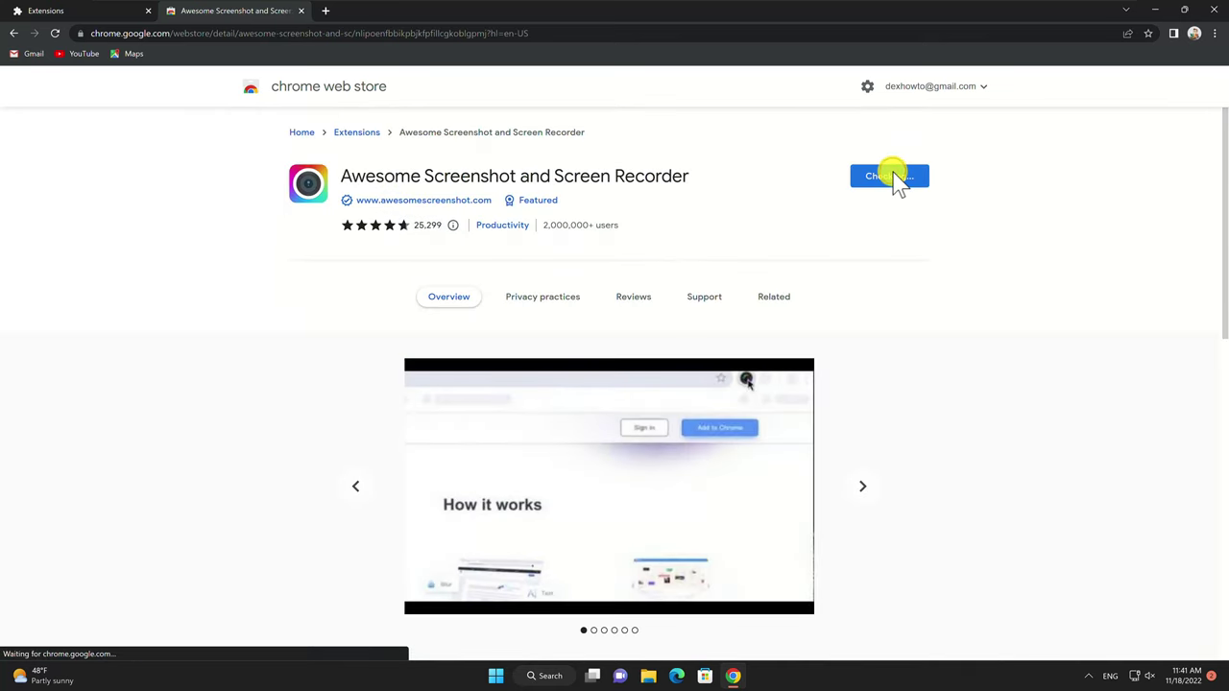
left_click(629, 159)
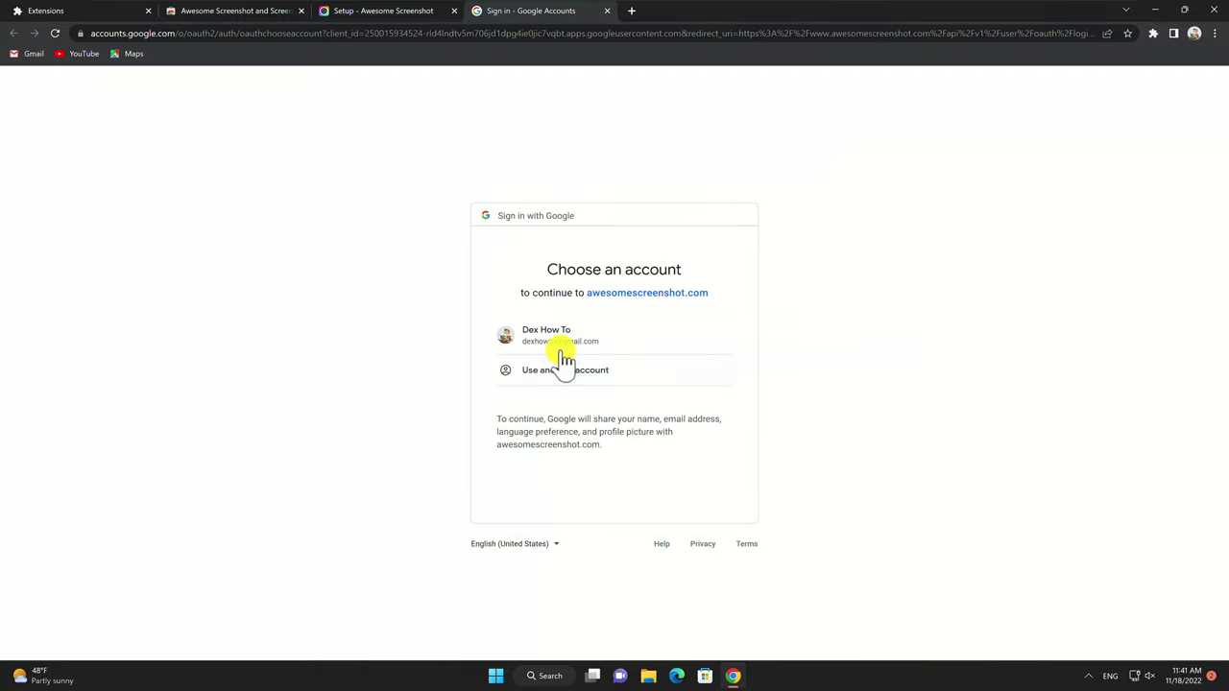
Sign in with the listed Google account and pin Awesome Screenshot to the toolbar.
left_click(562, 344)
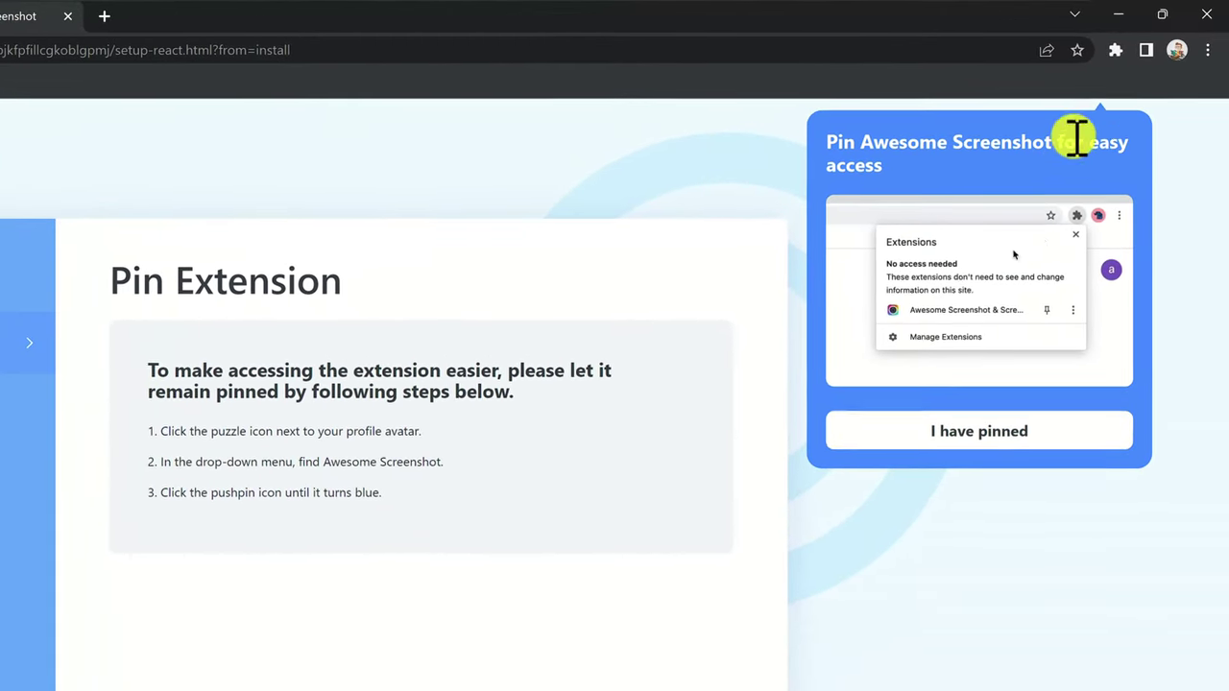
left_click(1137, 40)
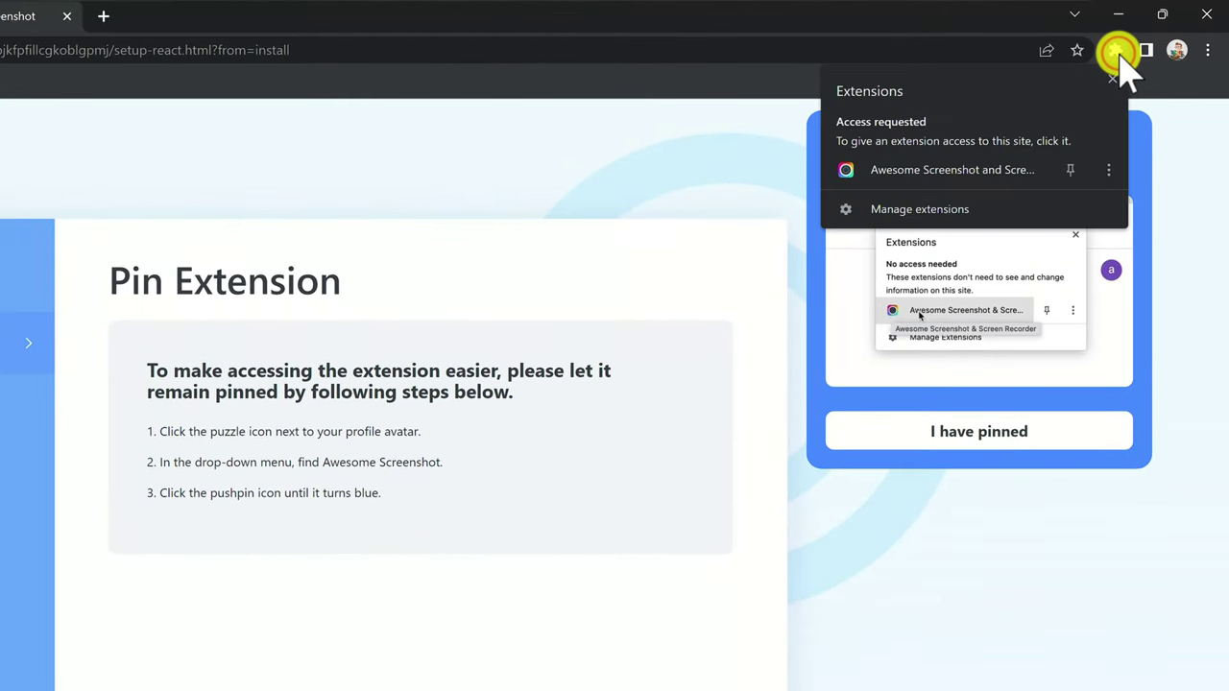
left_click(1068, 172)
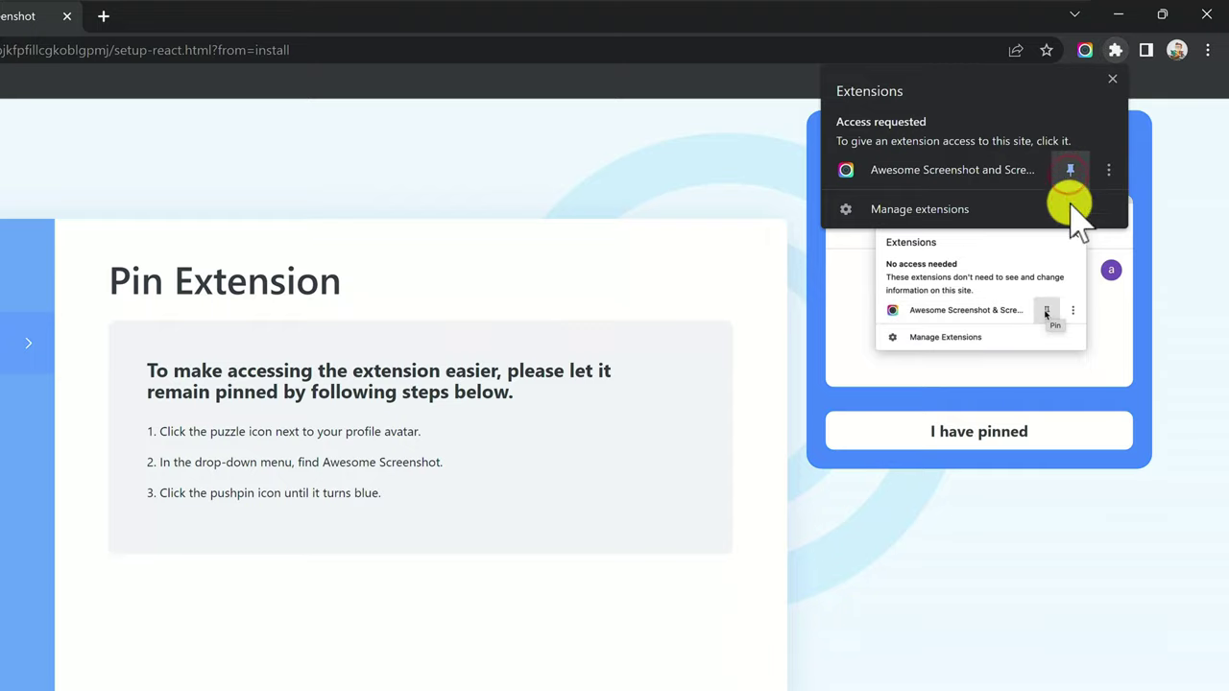
left_click(1075, 492)
Confirm the pin, allow microphone access, and run through the trial recording prompt.
left_click(1005, 410)
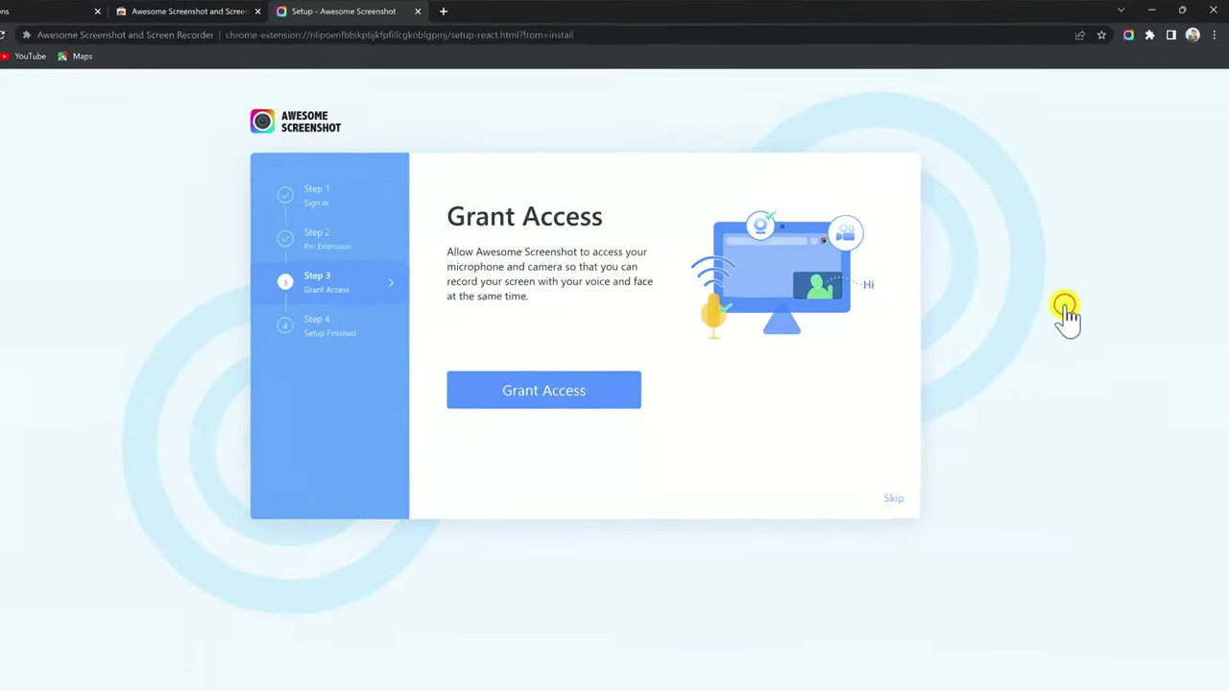
left_click(586, 386)
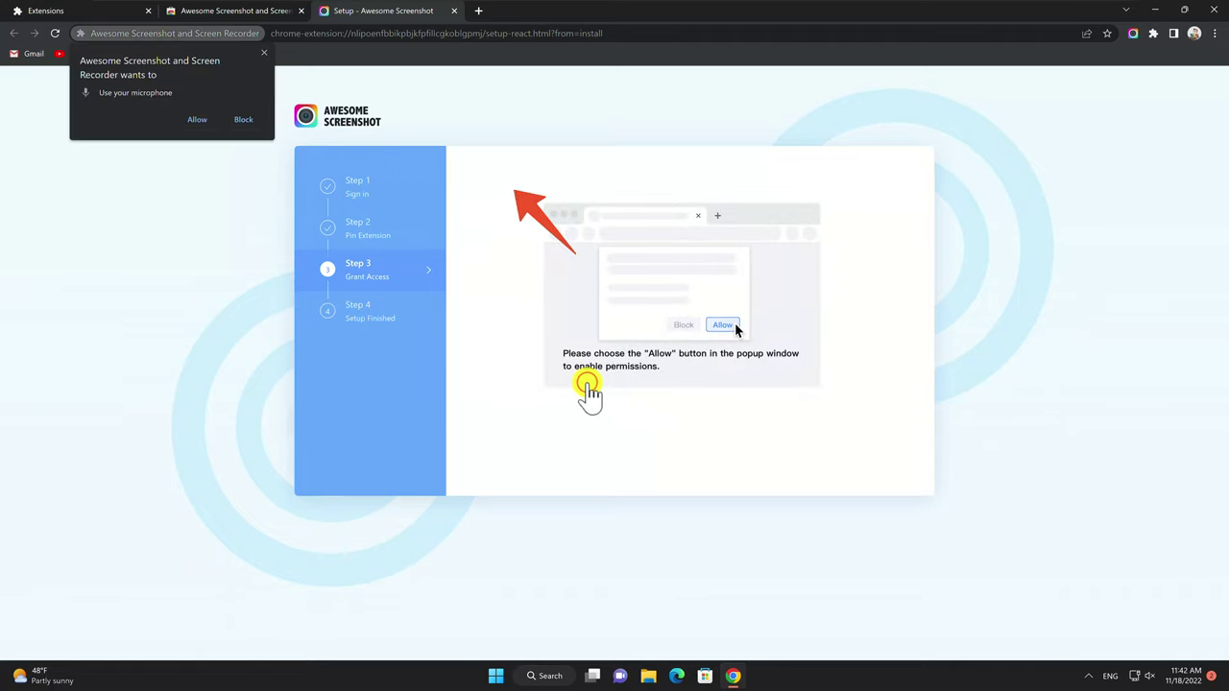
left_click(193, 124)
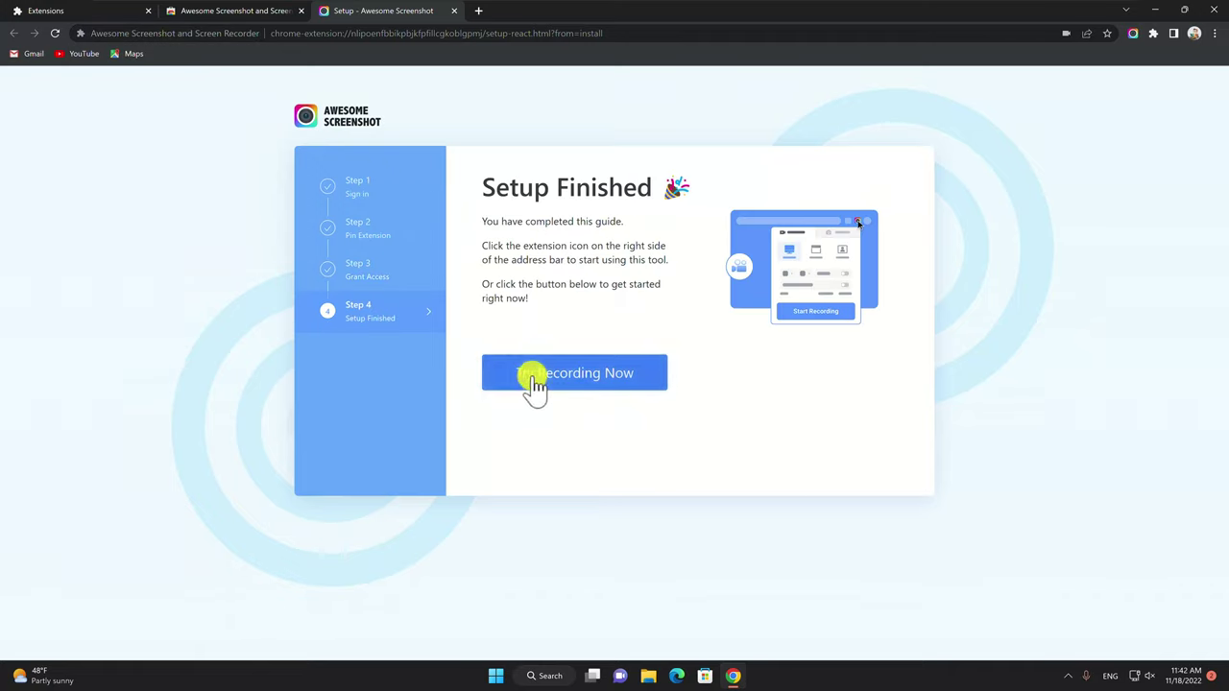
left_click(534, 381)
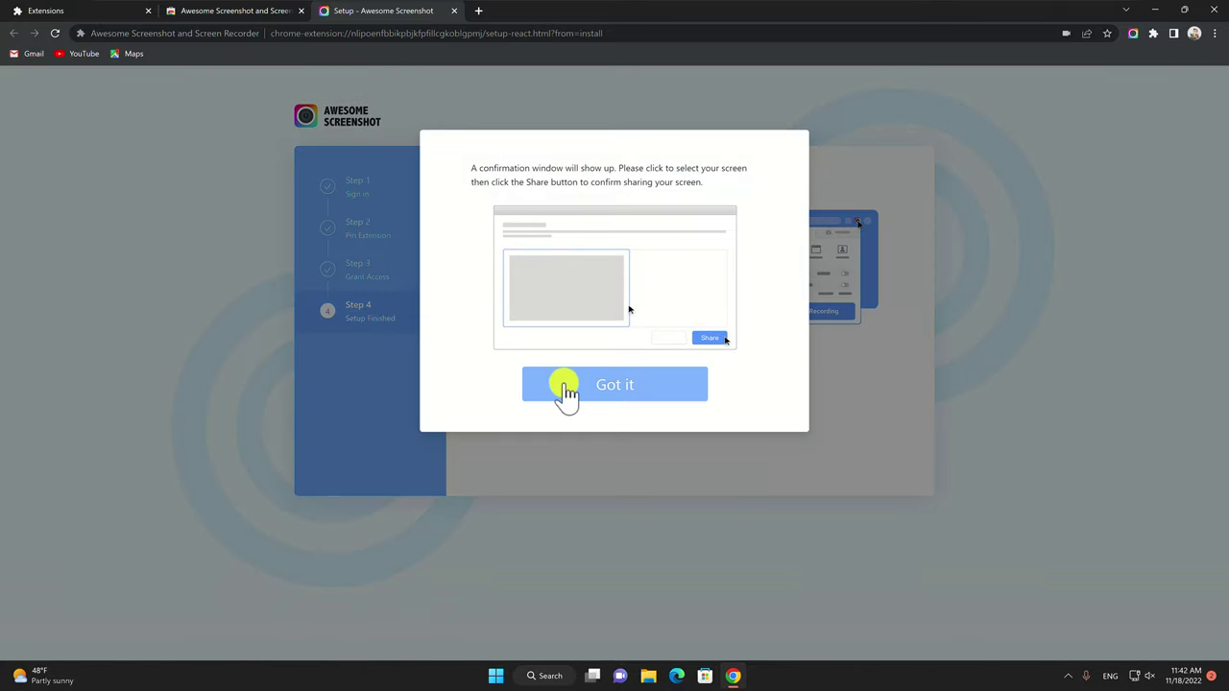
left_click(595, 394)
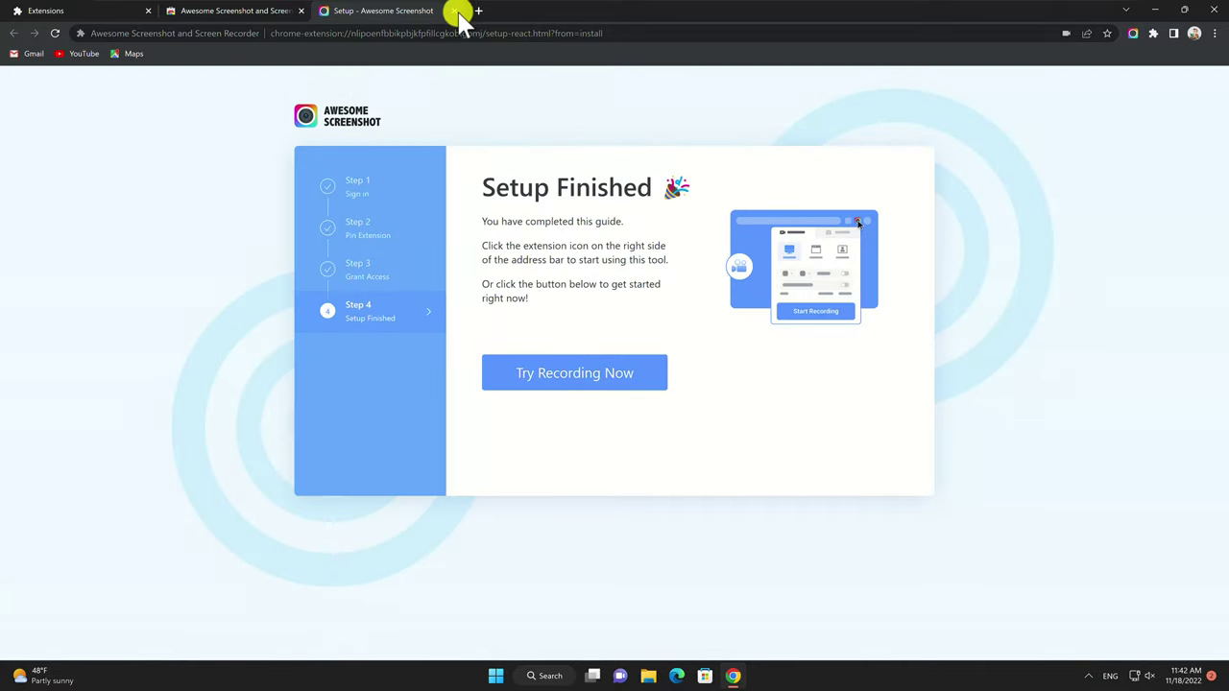
Close the setup, store and Extensions tabs, leaving a fresh new tab.
left_click(458, 11)
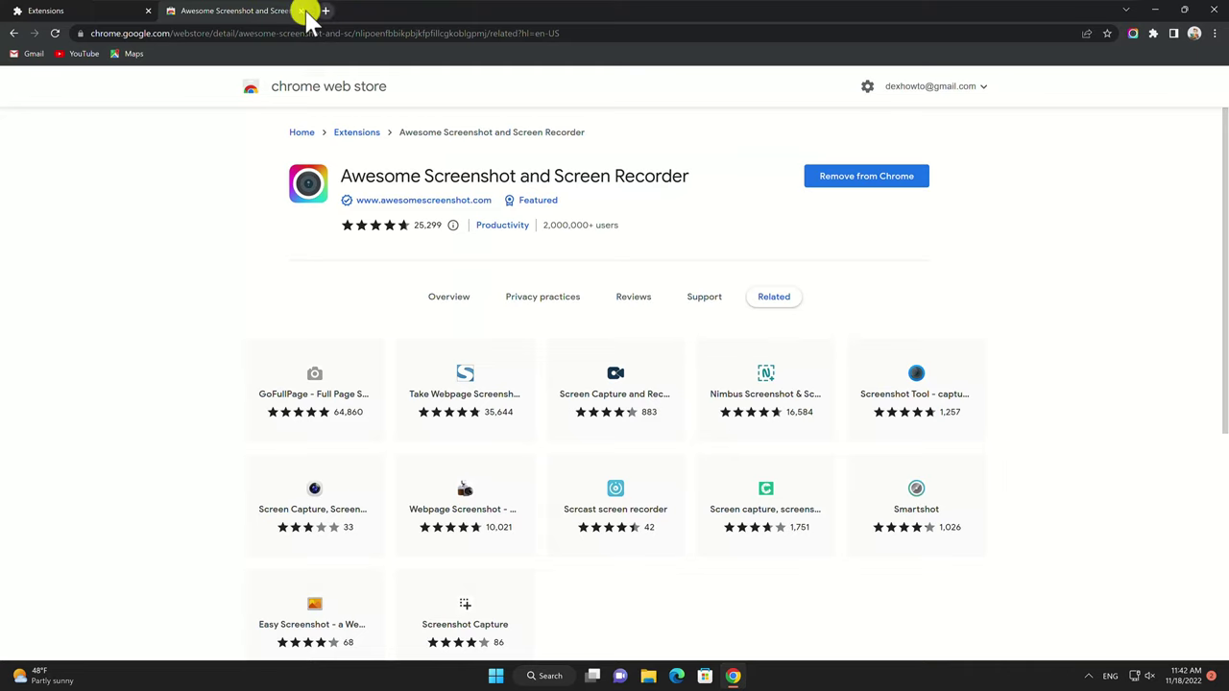
left_click(305, 11)
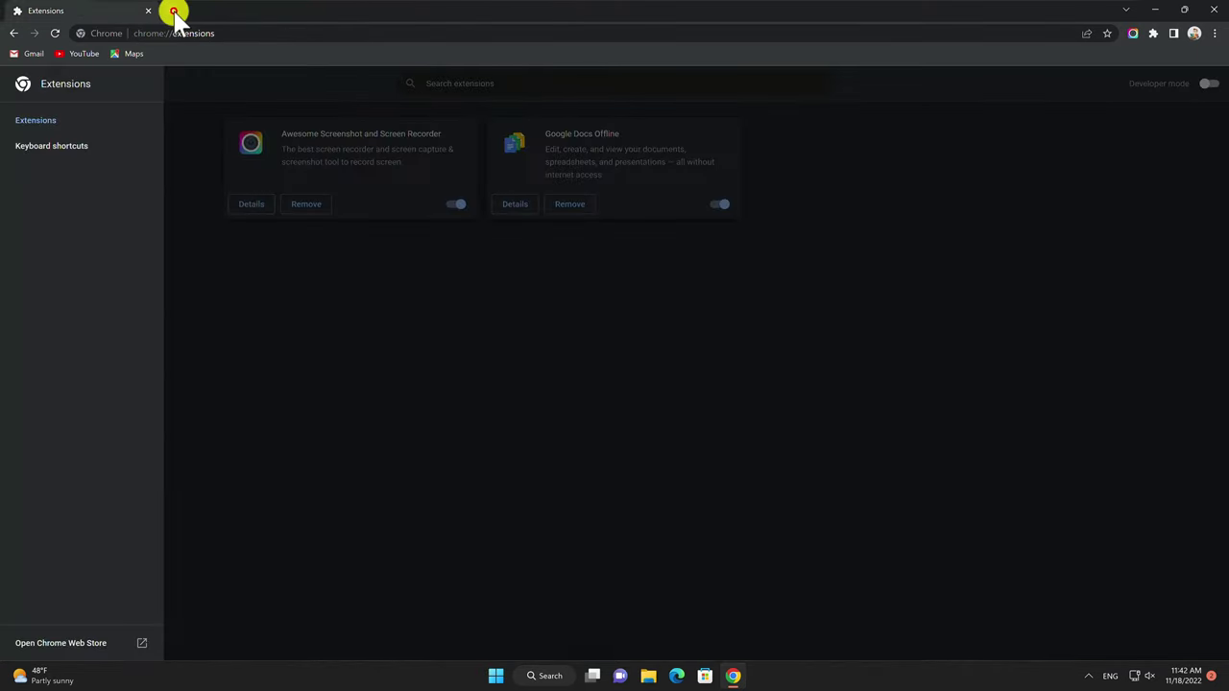
left_click(171, 12)
left_click(149, 10)
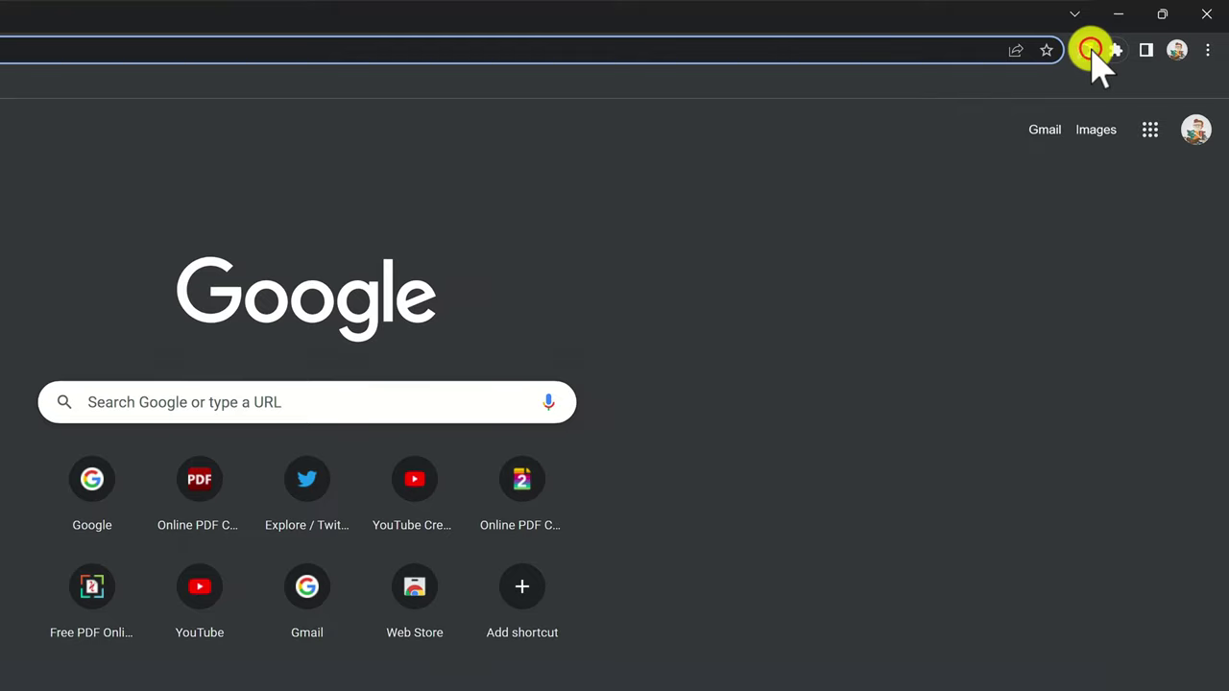
Switch the desktop recording resolution from 1080p to 4K and start recording.
left_click(1090, 51)
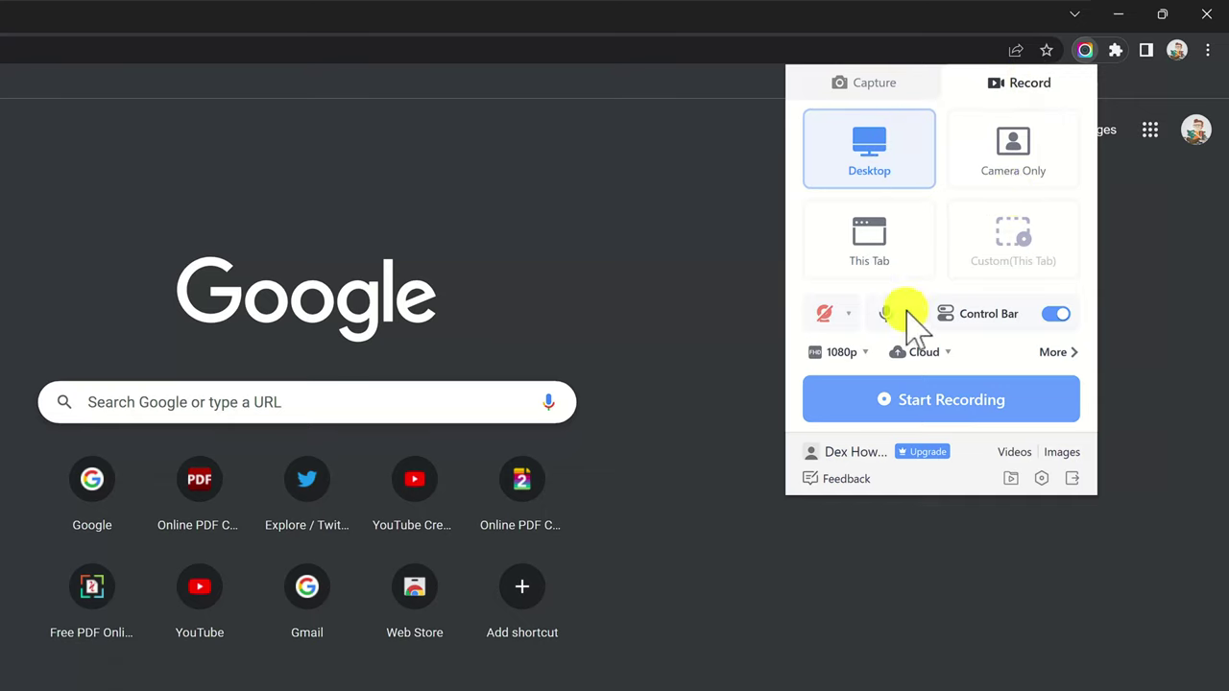
left_click(864, 351)
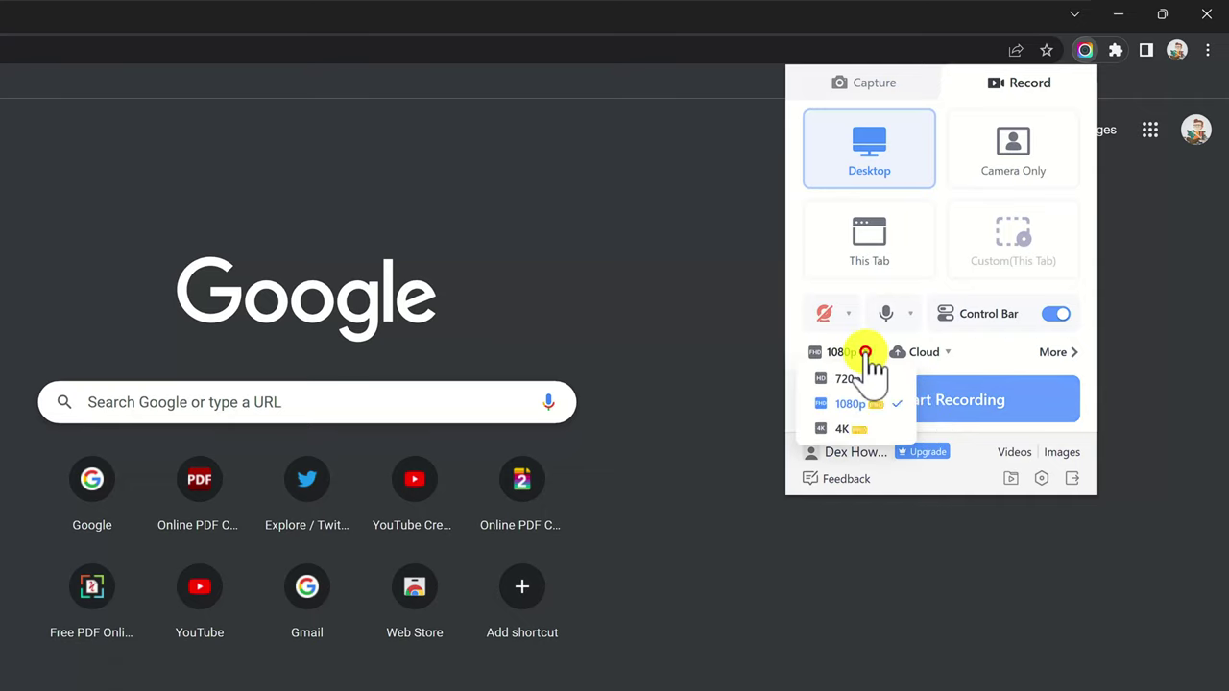
left_click(864, 429)
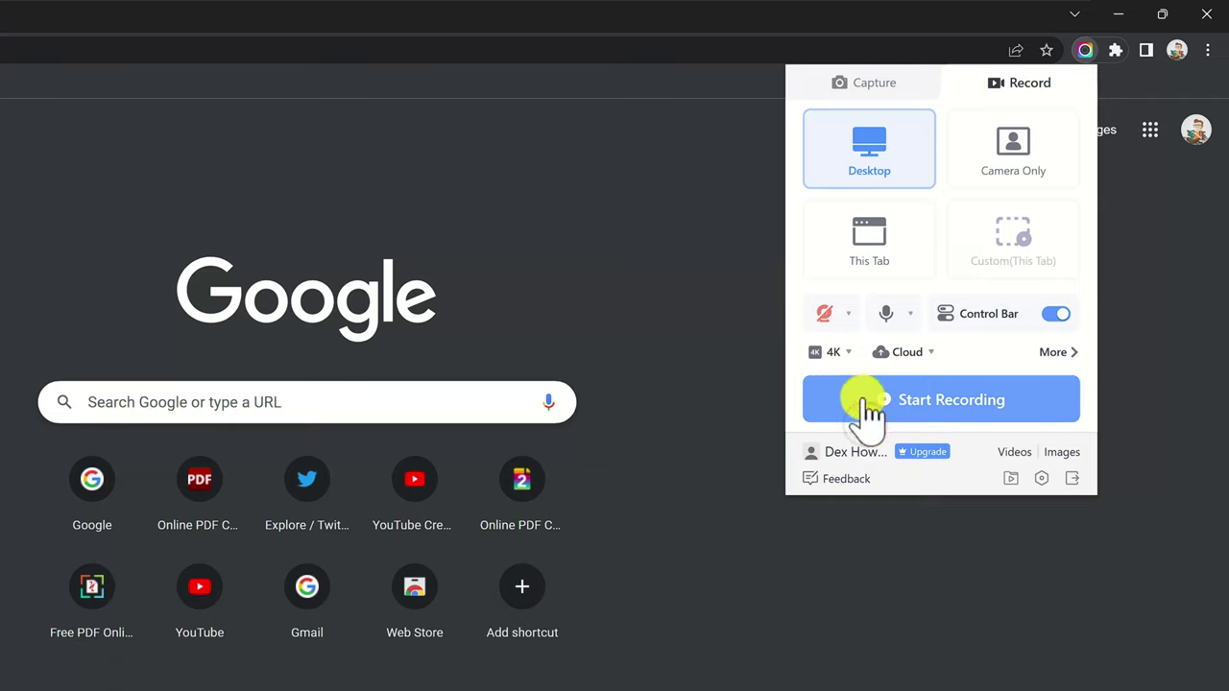
left_click(903, 403)
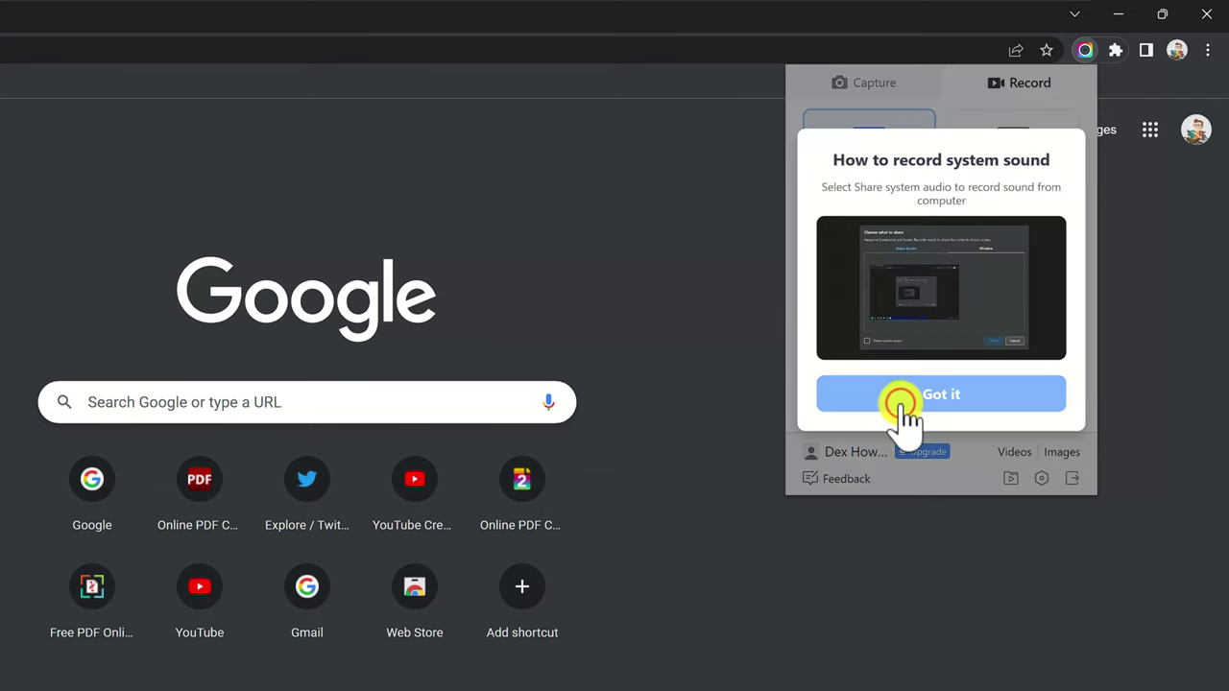
Dismiss the system sound tip and share the Entire Screen with system audio ticked.
left_click(939, 395)
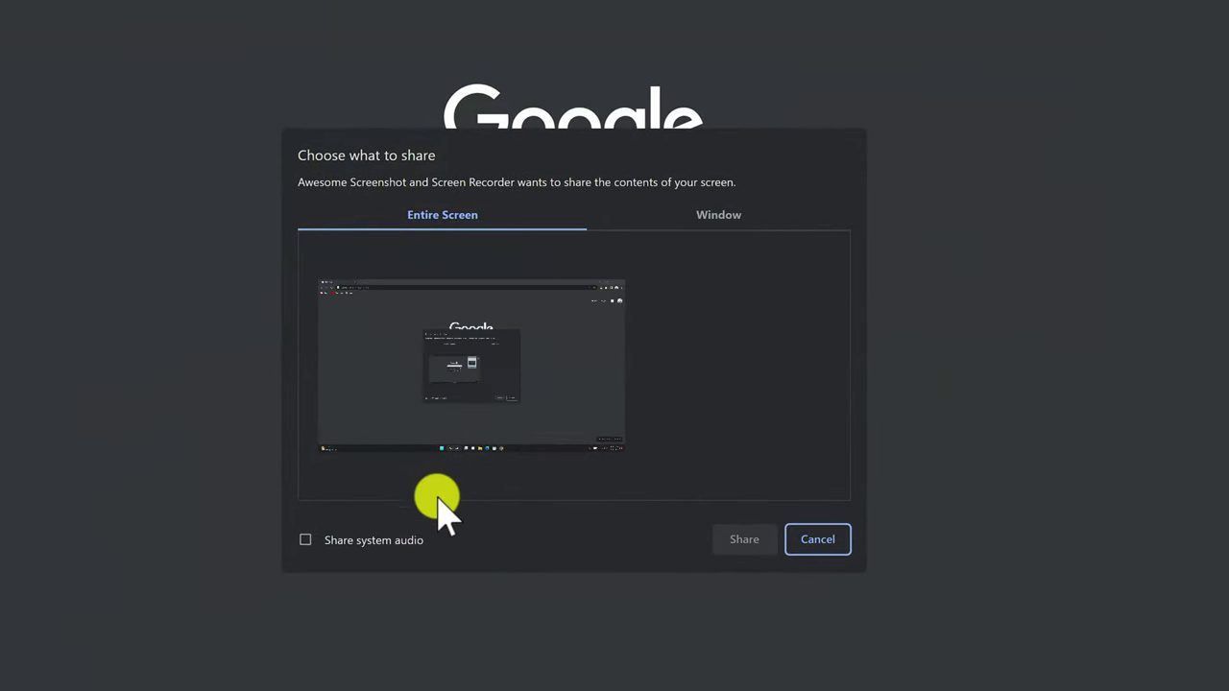
left_click(298, 544)
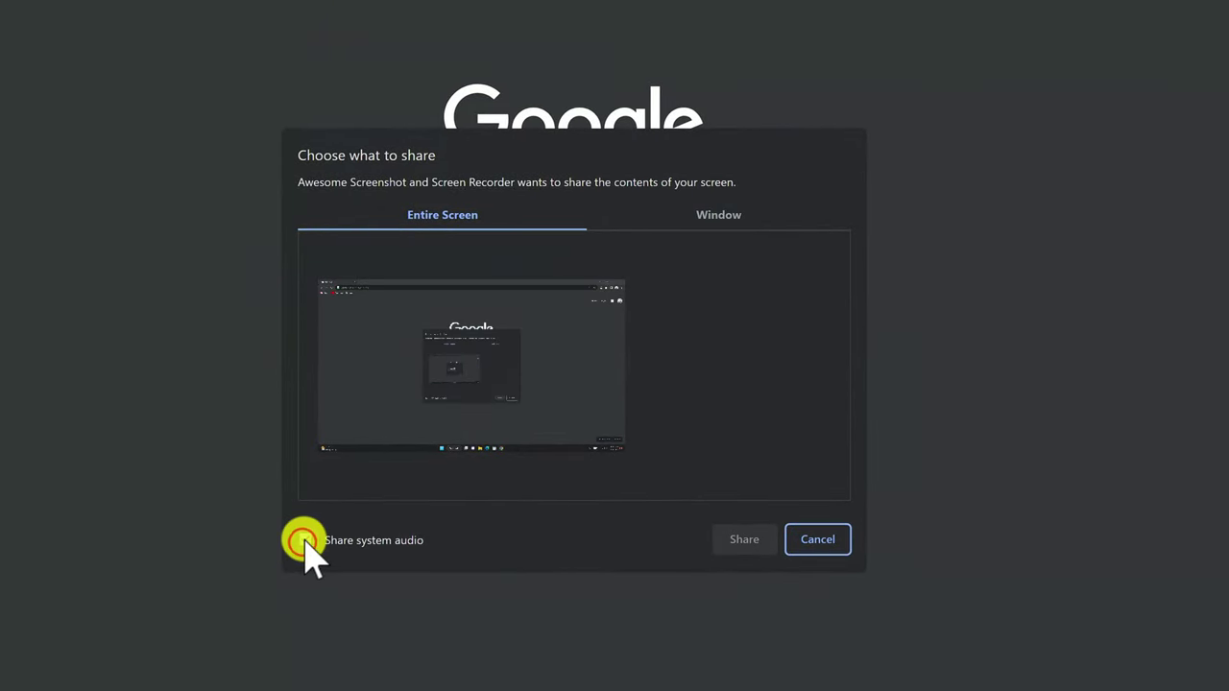
left_click(472, 386)
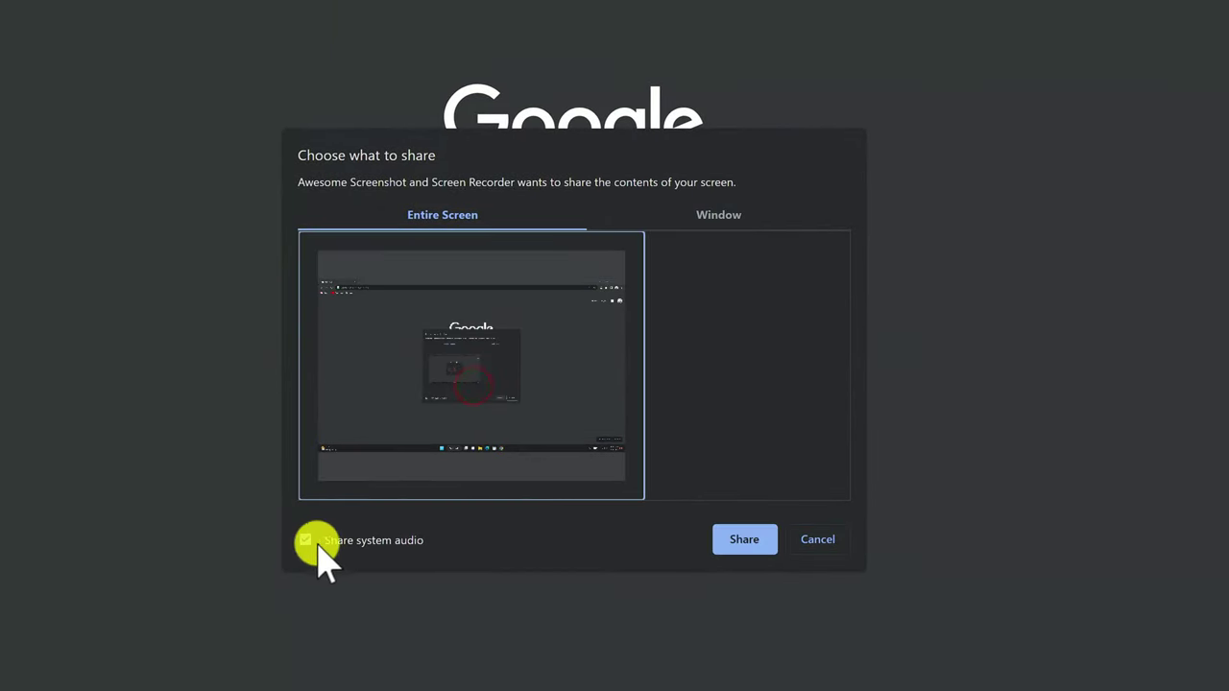
left_click(736, 212)
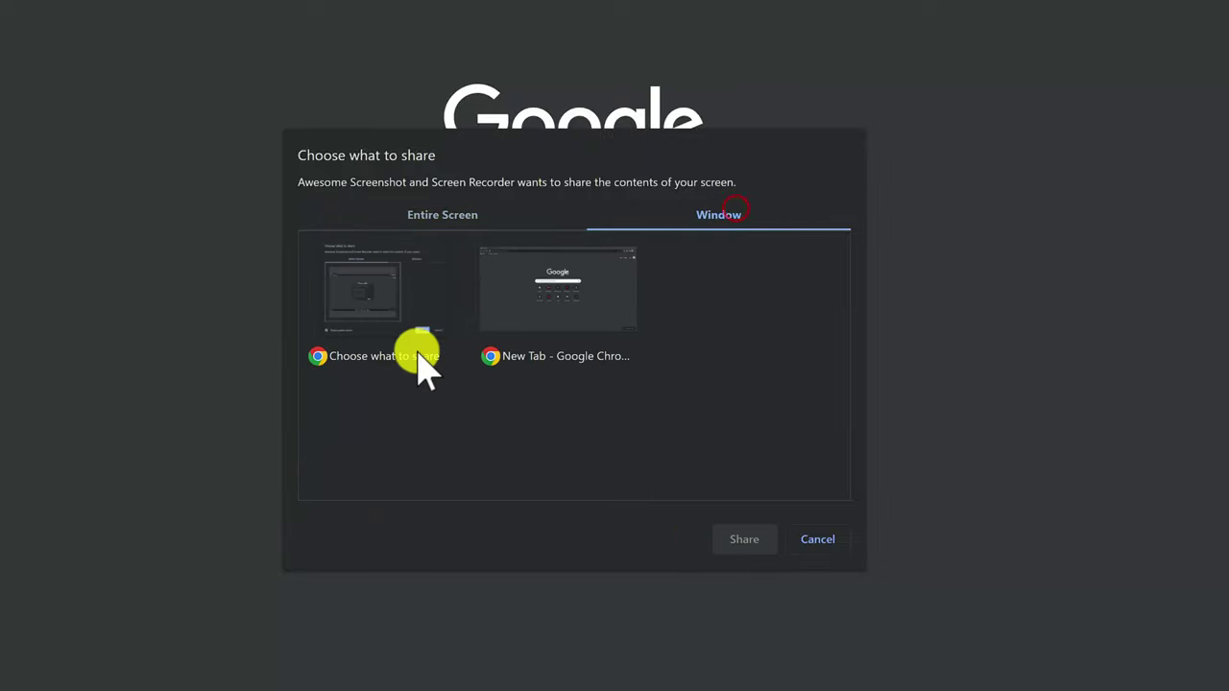
left_click(428, 217)
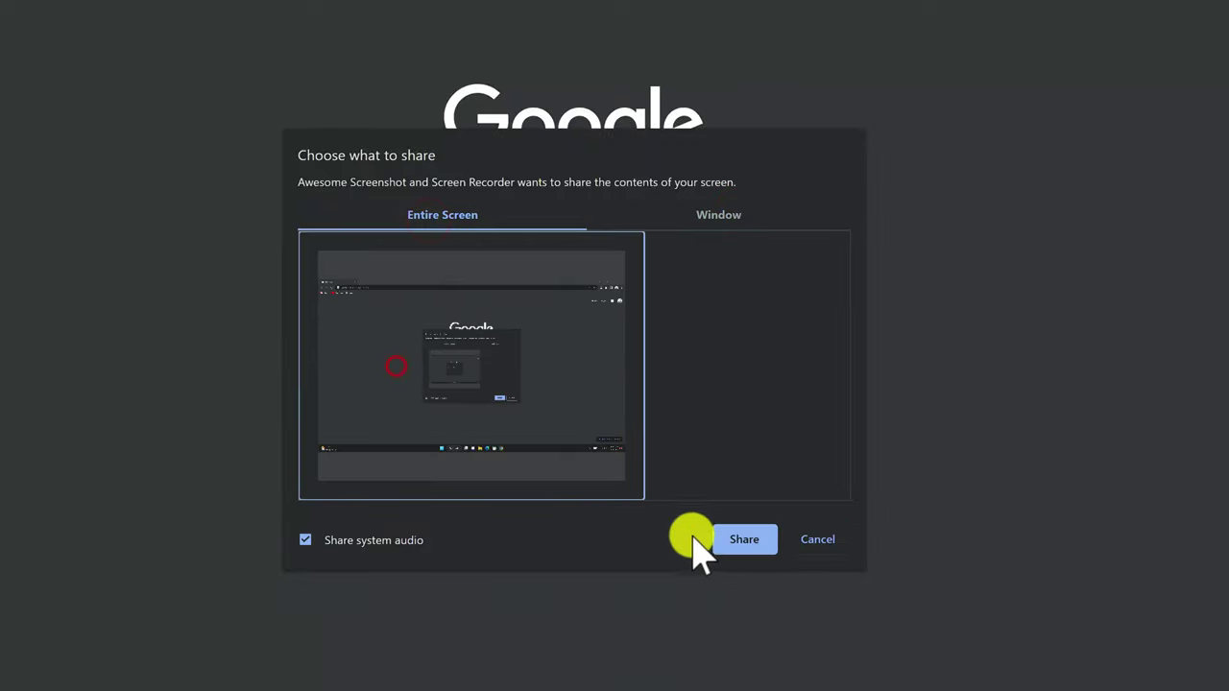
left_click(744, 538)
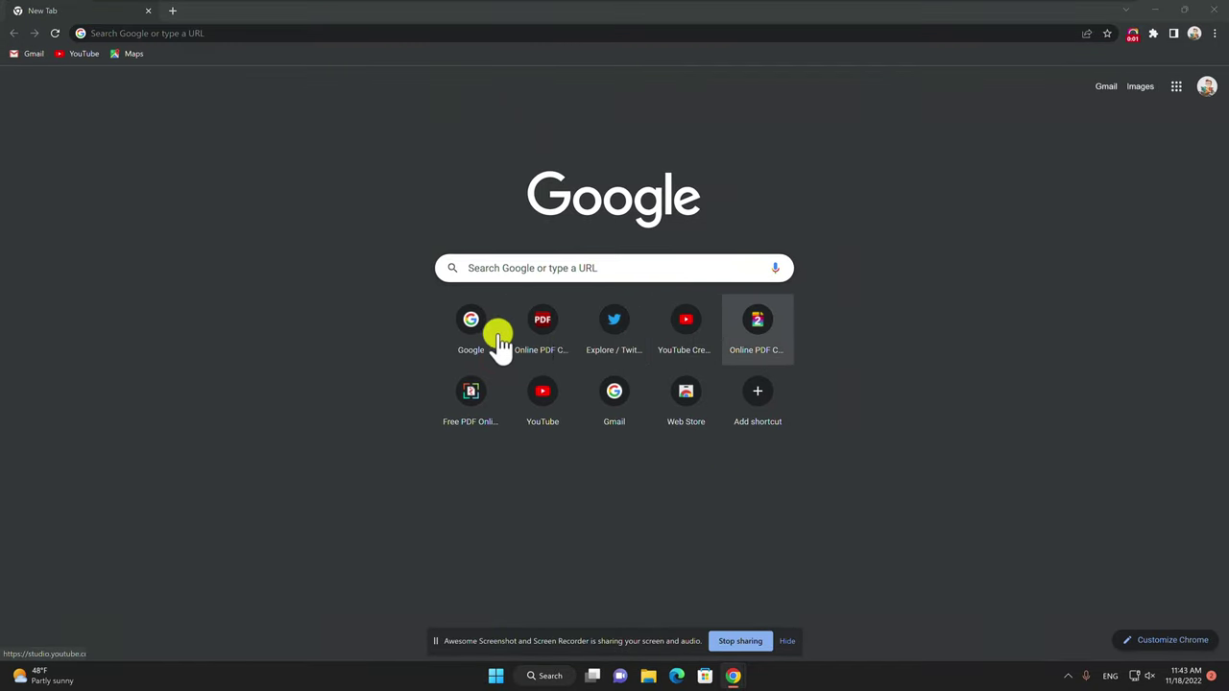
Search Google for 'lalala' while recording, then stop sharing.
left_click(468, 338)
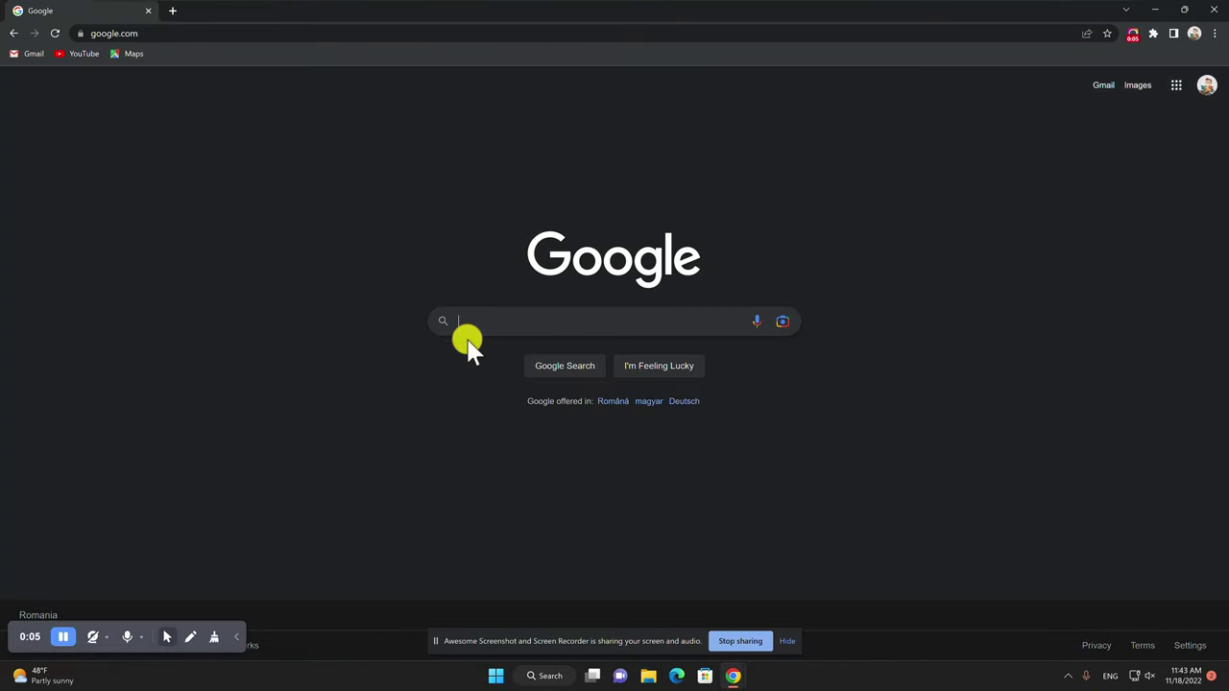
left_click(508, 321)
type("lal")
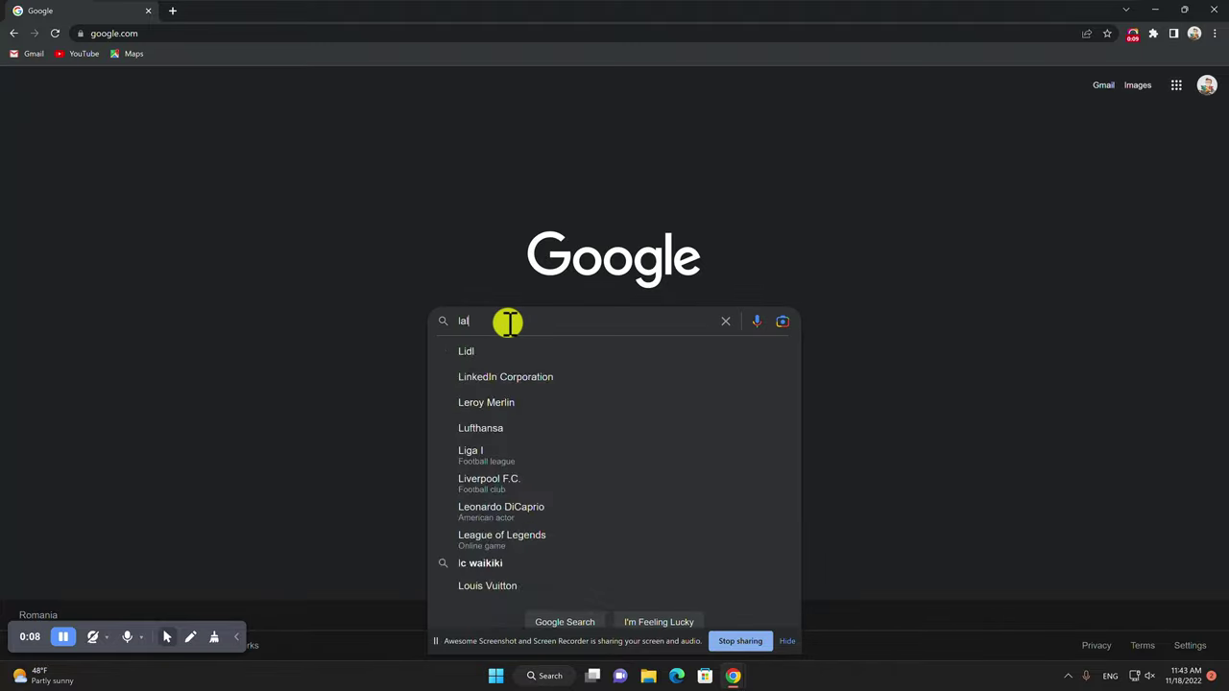
type("ala")
left_click(511, 361)
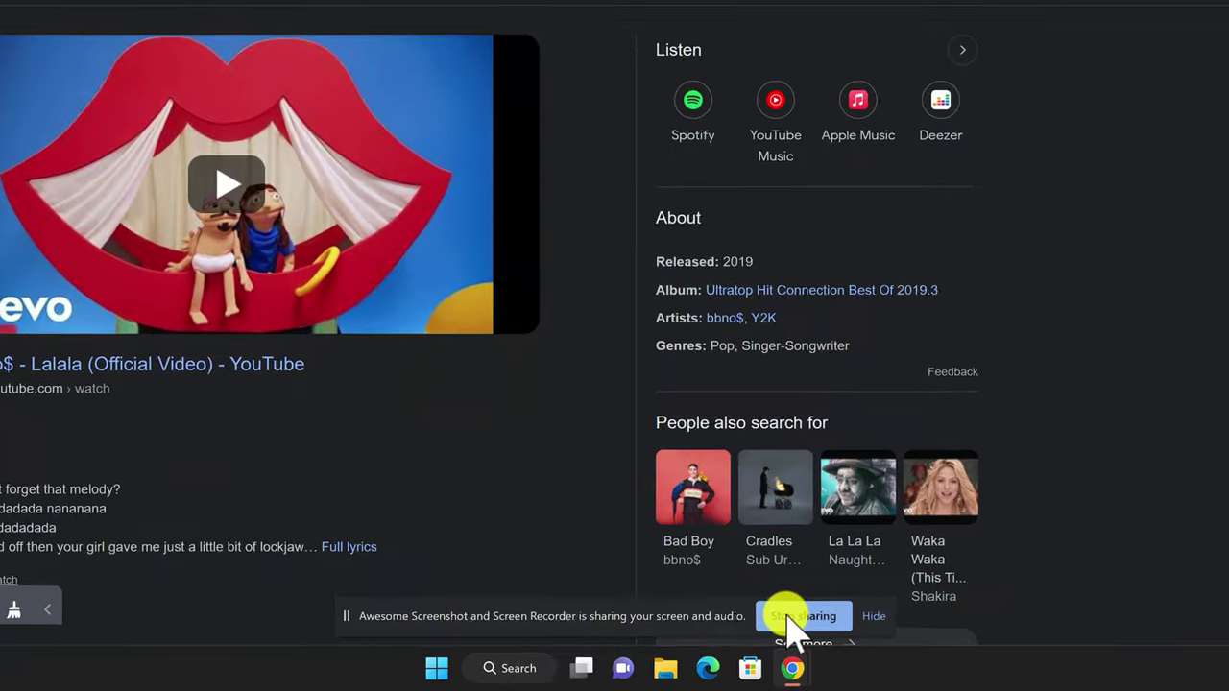
left_click(788, 617)
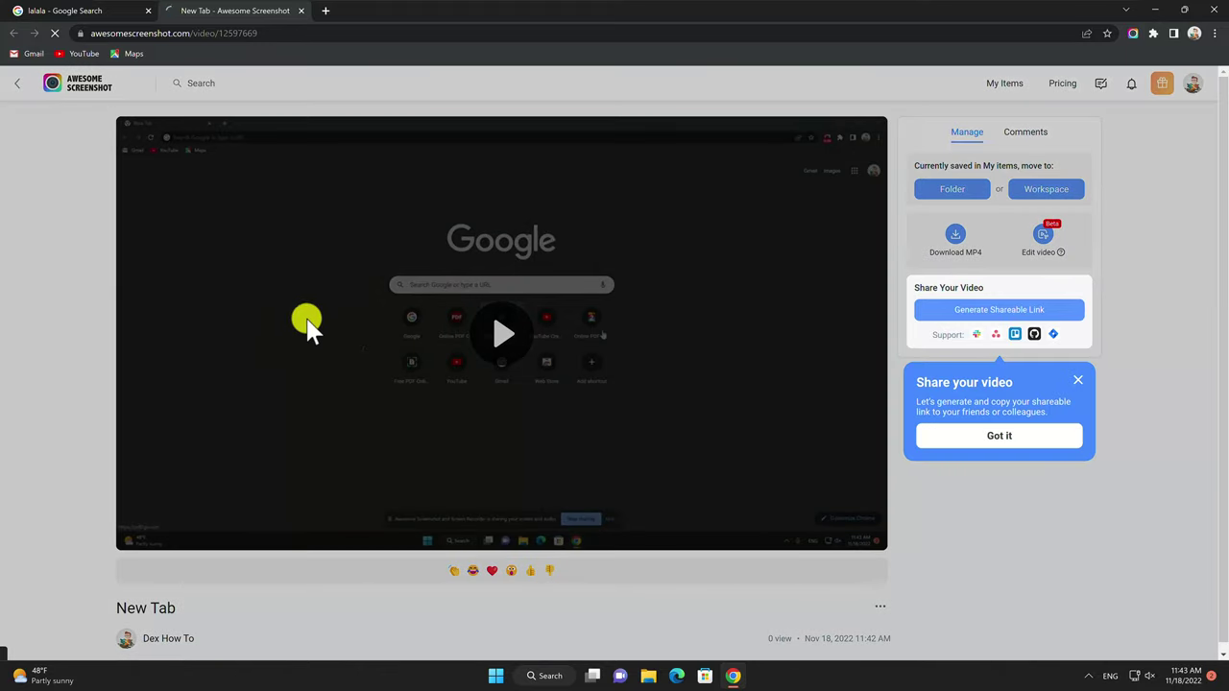
Dismiss the share and comment tips, then choose Download MP4 and Convert To MP4.
left_click(1006, 436)
left_click(1044, 232)
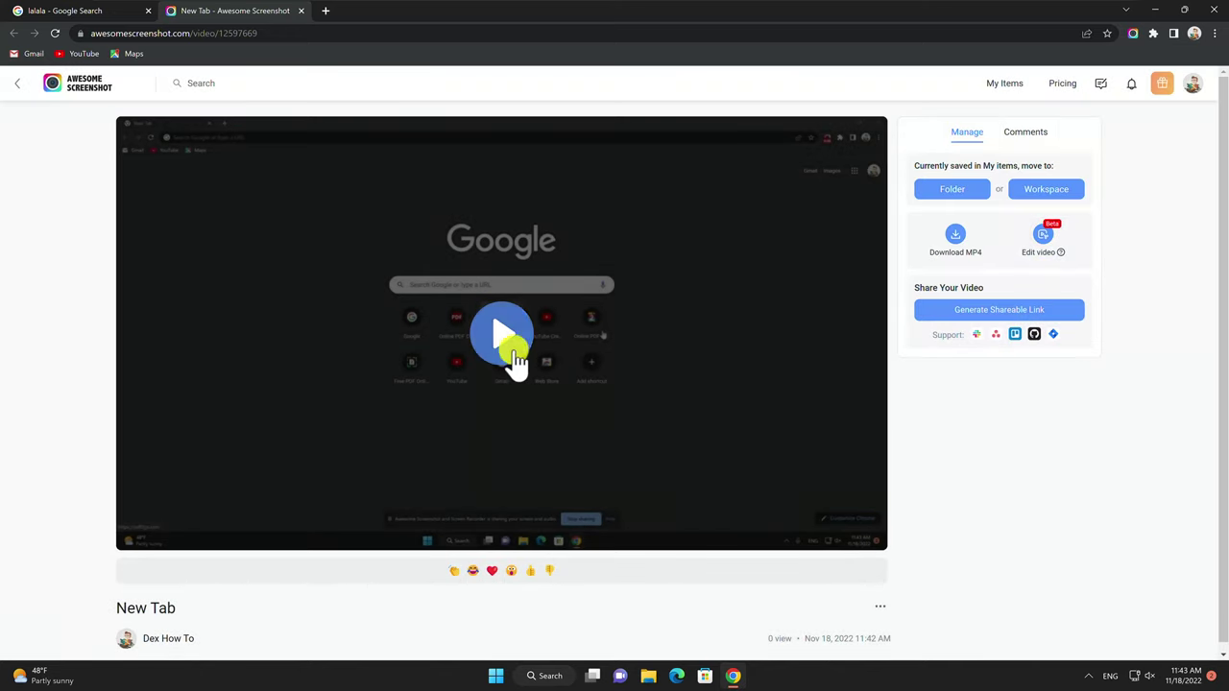
left_click(954, 240)
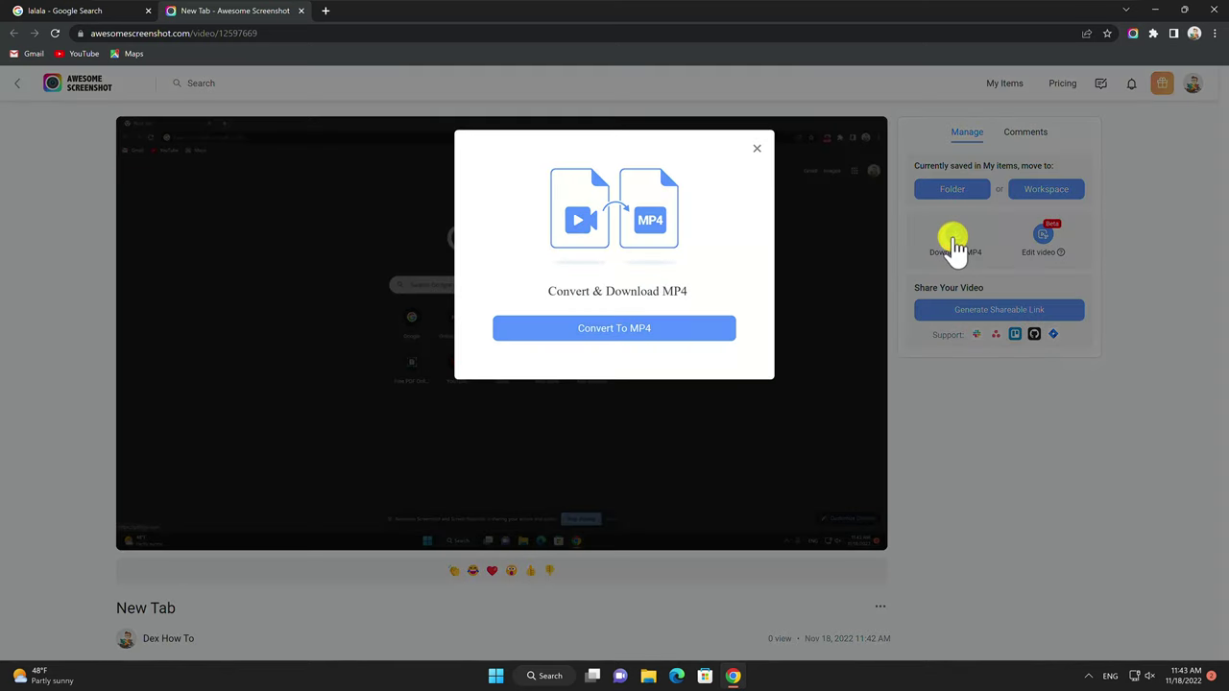
left_click(647, 332)
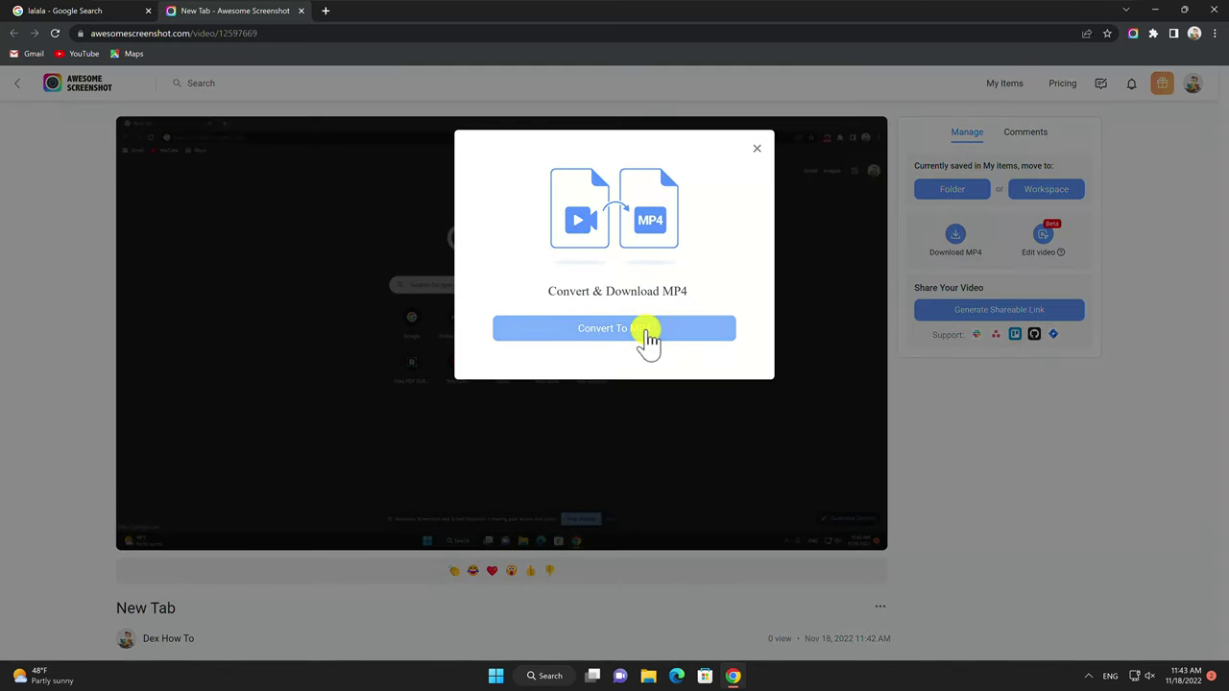